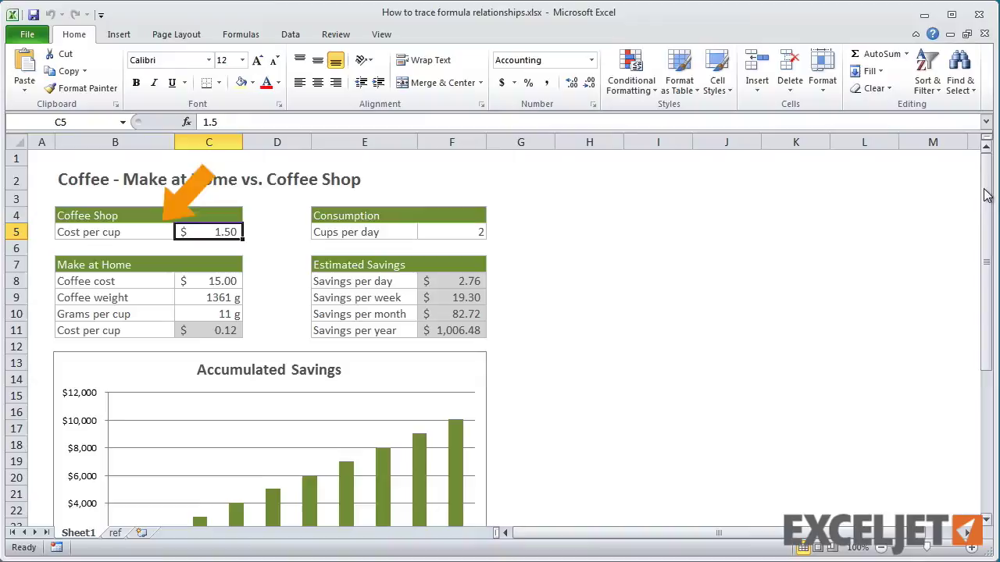
Select all formula cells on the sheet with Go To Special and fill them with light yellow
mouse_move(988, 196)
left_mouse_down()
mouse_move(990, 413)
mouse_move(989, 181)
left_mouse_up()
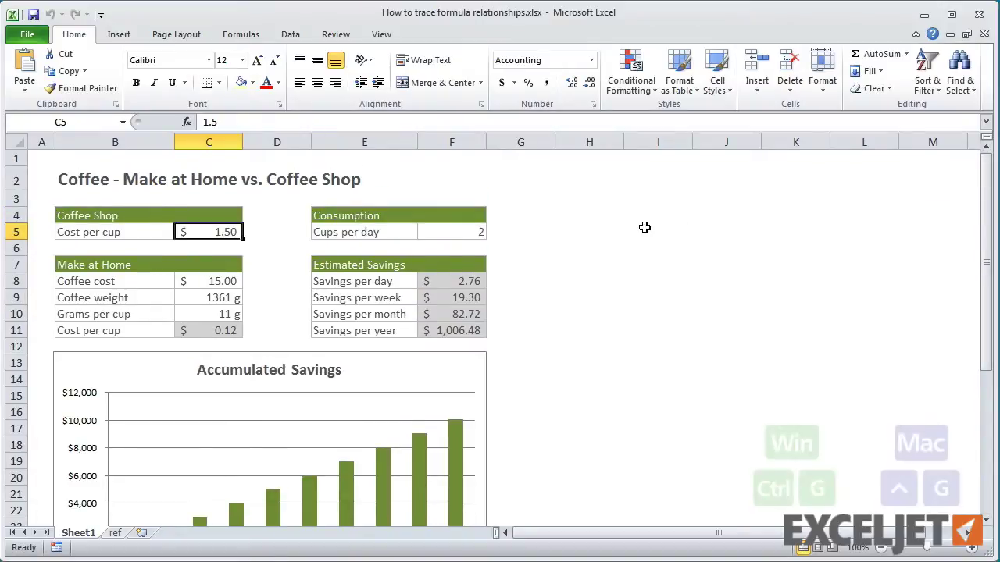
key("ctrl+g")
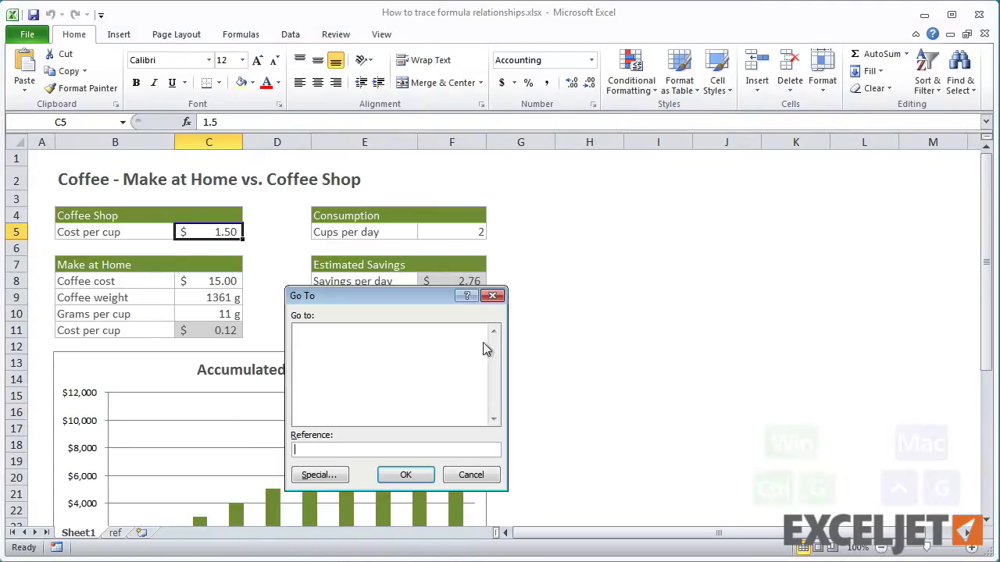
left_click(320, 474)
left_click(320, 339)
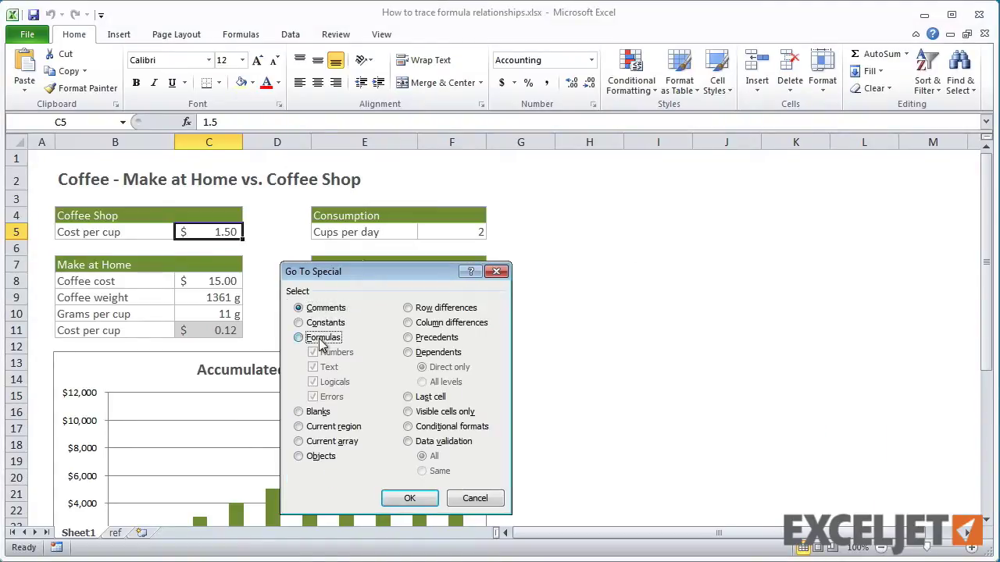
left_click(421, 498)
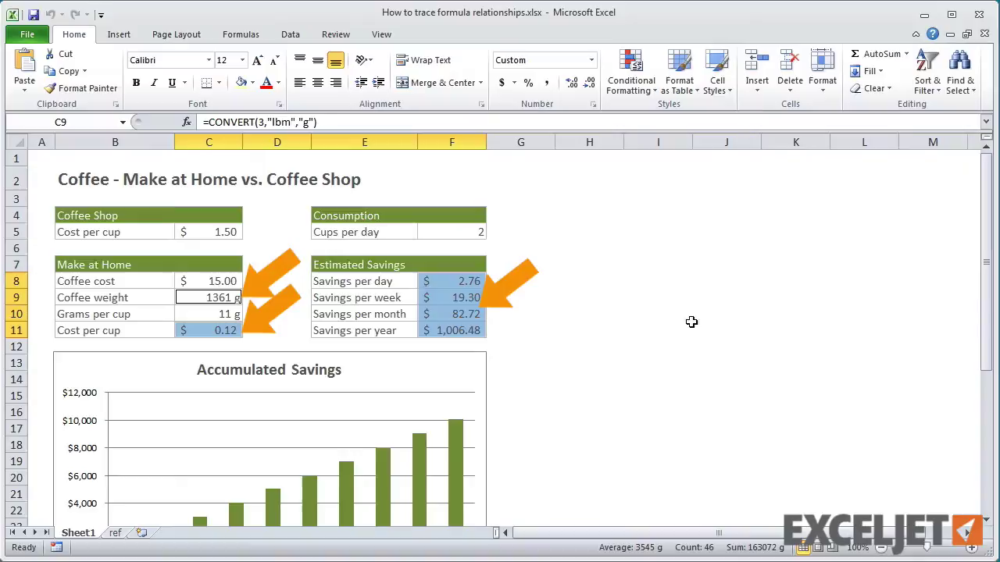
left_click_drag(981, 235, 986, 212)
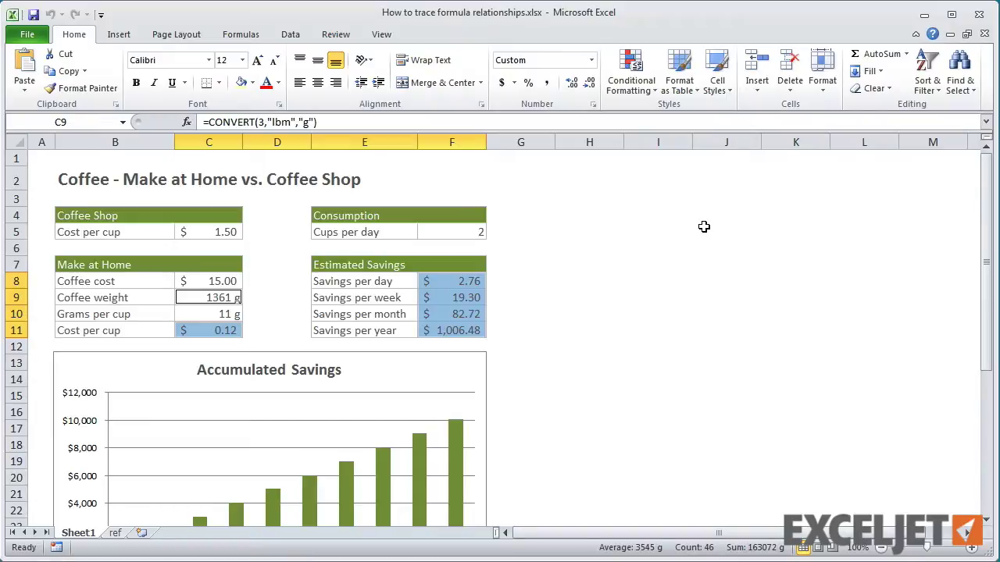
left_click(240, 82)
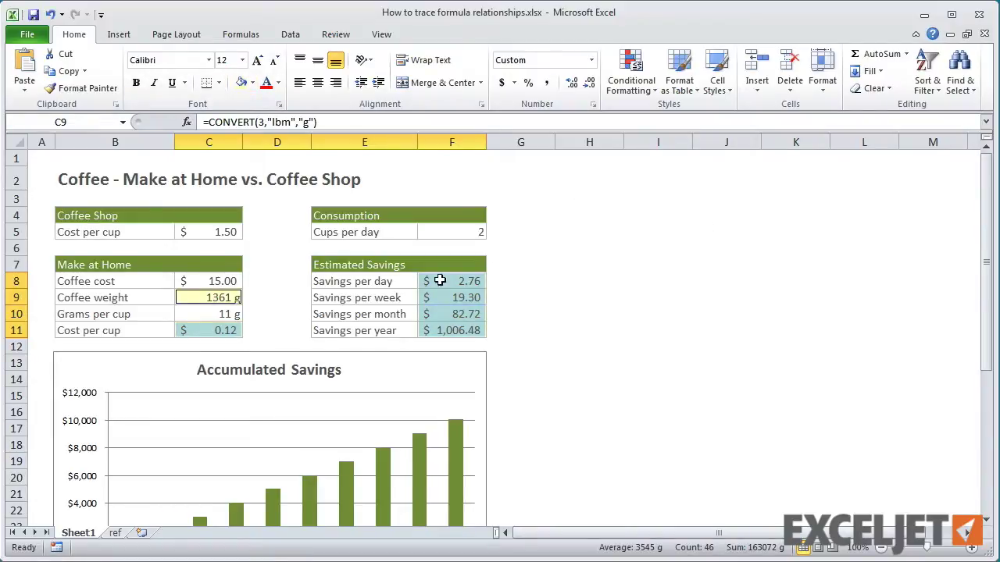
Evaluate the coffee weight formula in C9 in place, and cancel the edit to keep the formula
left_click(218, 297)
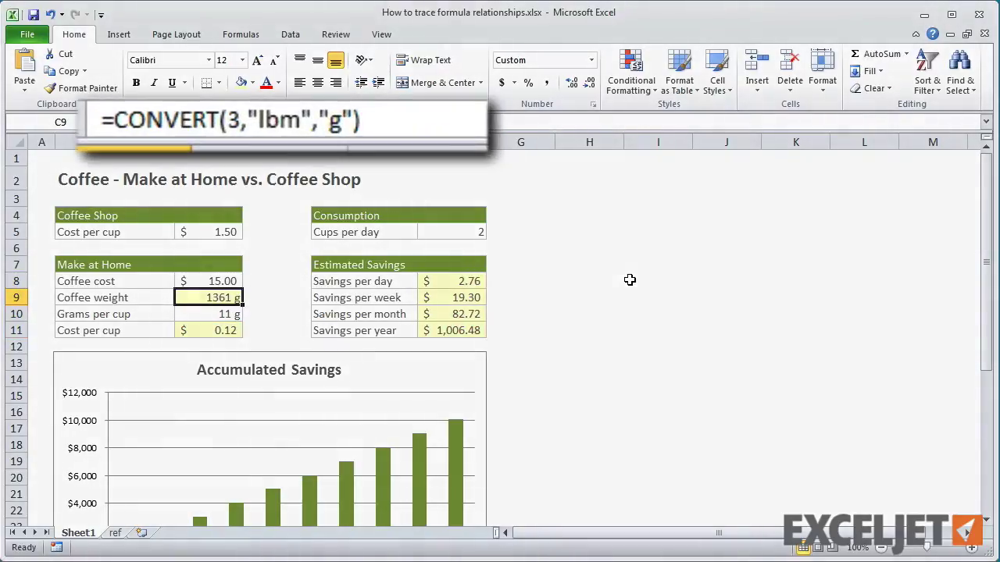
key("F2")
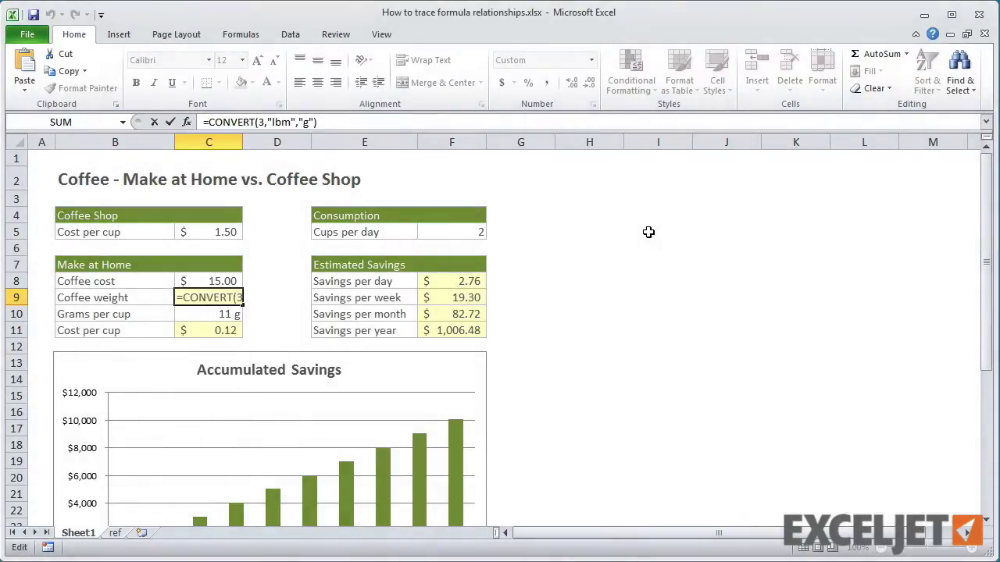
key("F9")
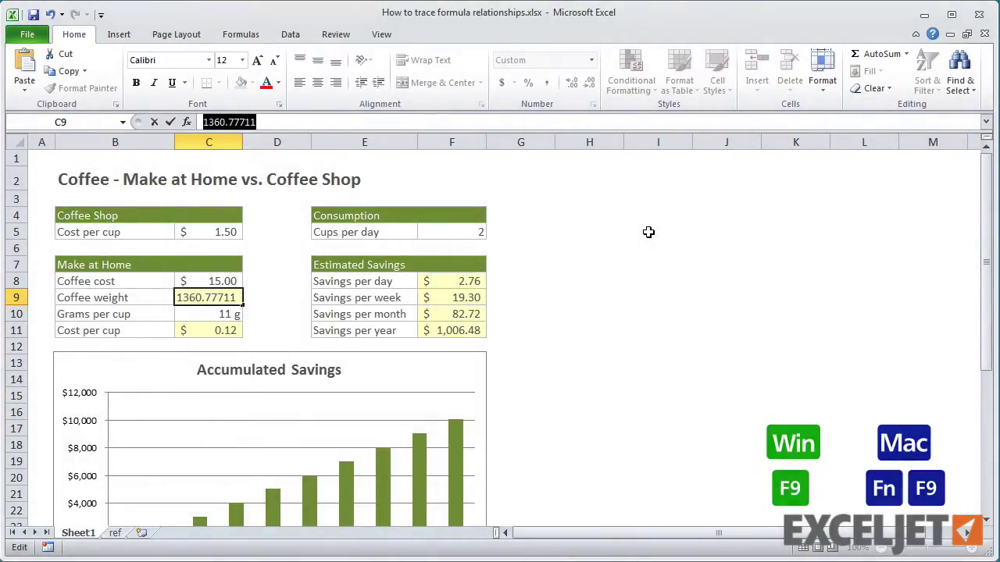
key("Escape")
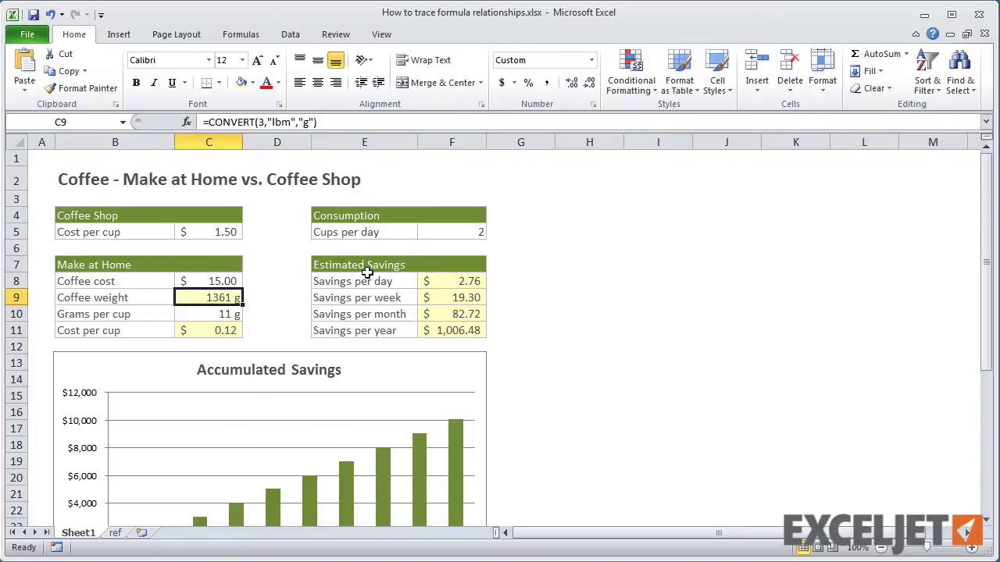
Inspect the cell references in the cost per cup formula in C11 and trace its precedents
double_click(202, 330)
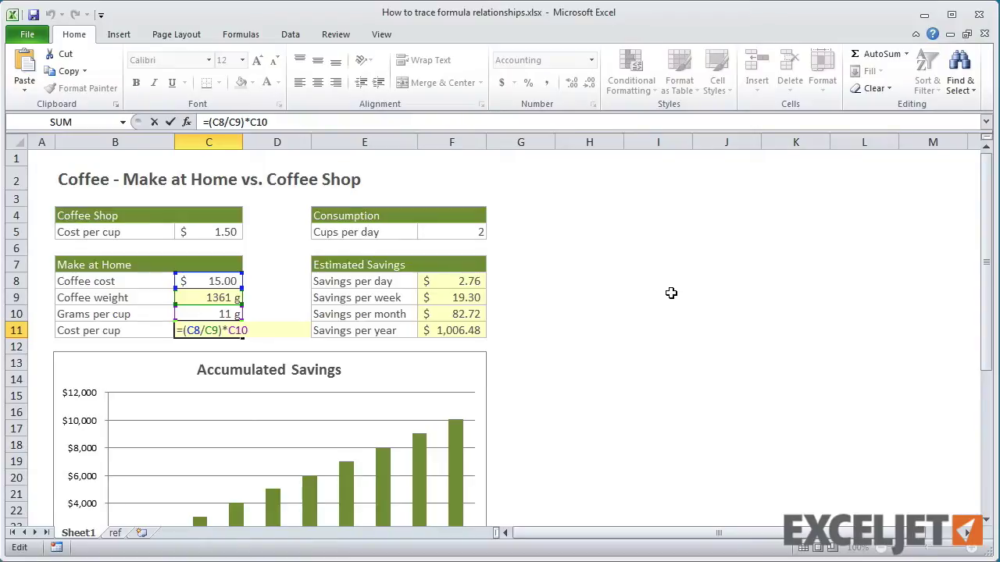
key("Escape")
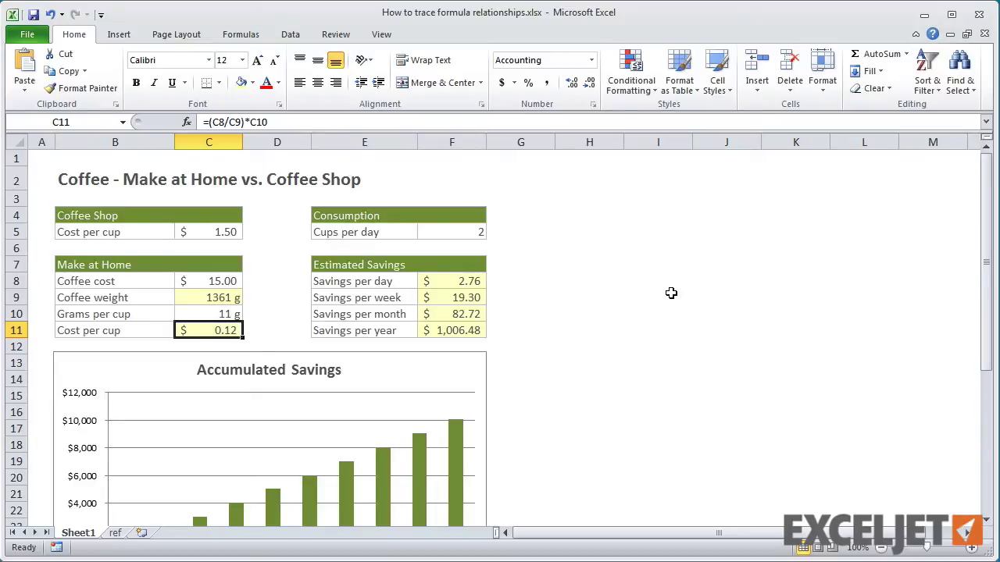
left_click(248, 36)
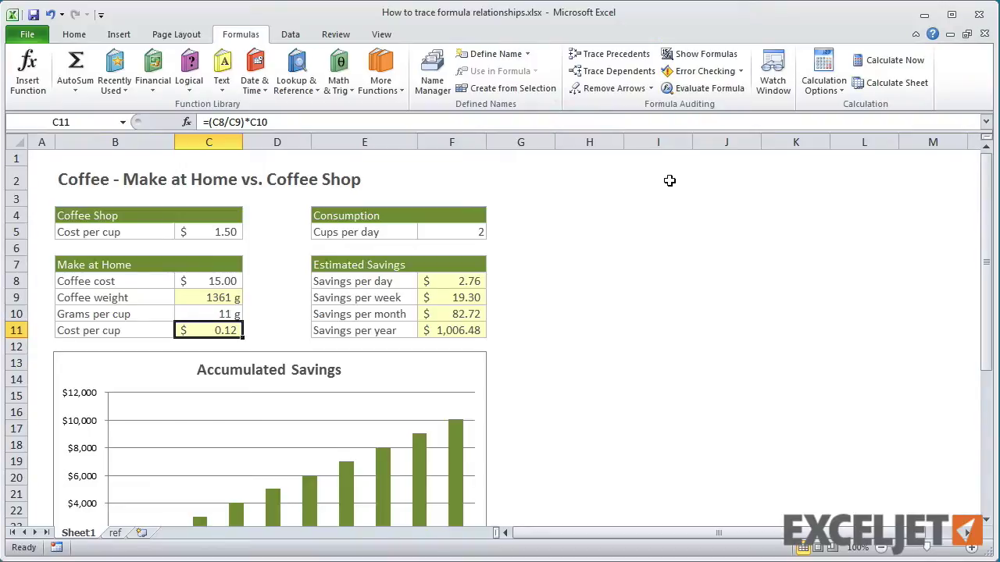
left_click(638, 57)
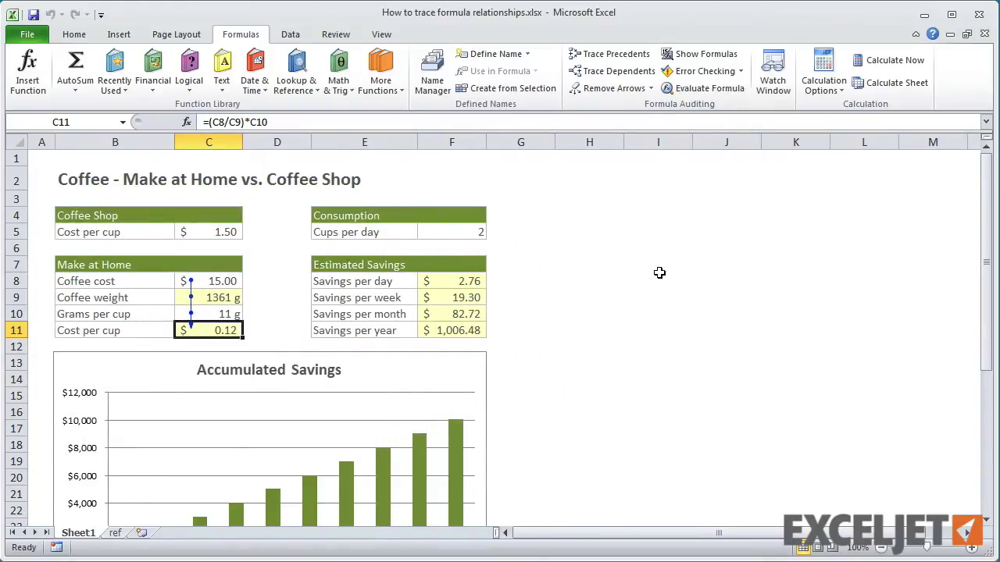
Replace the precedent arrows with a trace of C11's dependents, and clear the arrows after viewing them
left_click(602, 89)
left_click(617, 72)
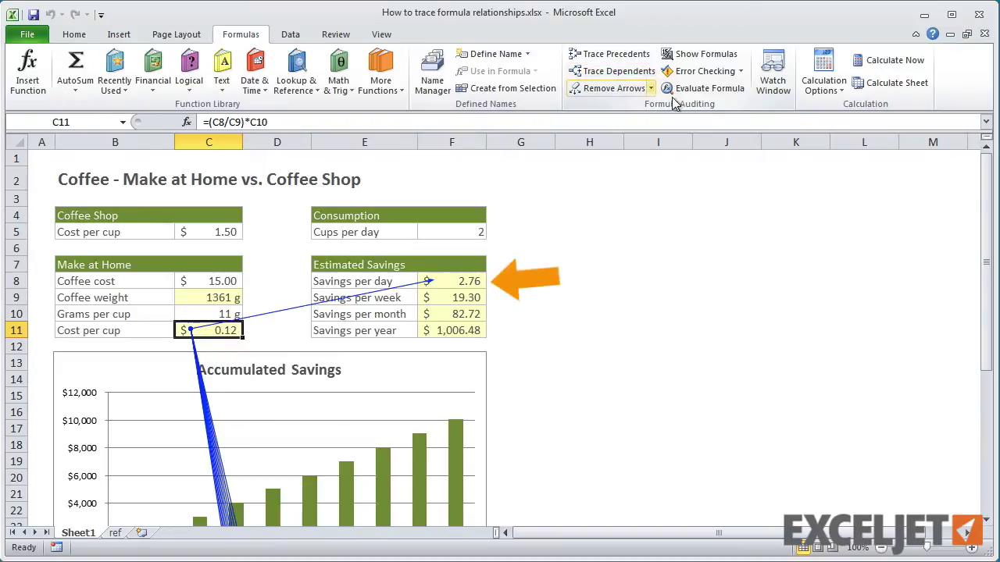
left_click_drag(987, 185, 985, 153)
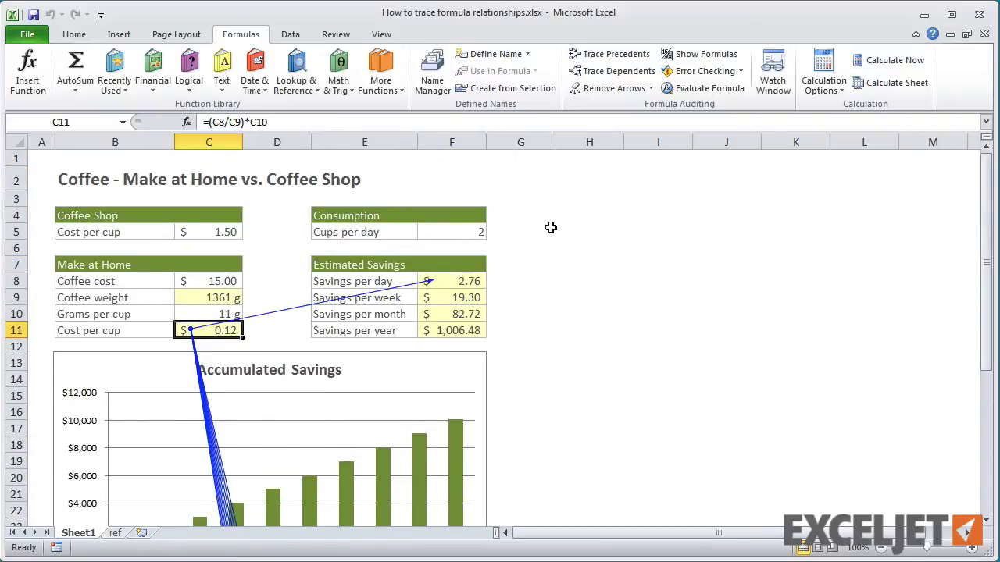
left_click(600, 88)
Trace both the precedents and dependents of savings per day in F8, and remove the arrows after viewing them
left_click(464, 281)
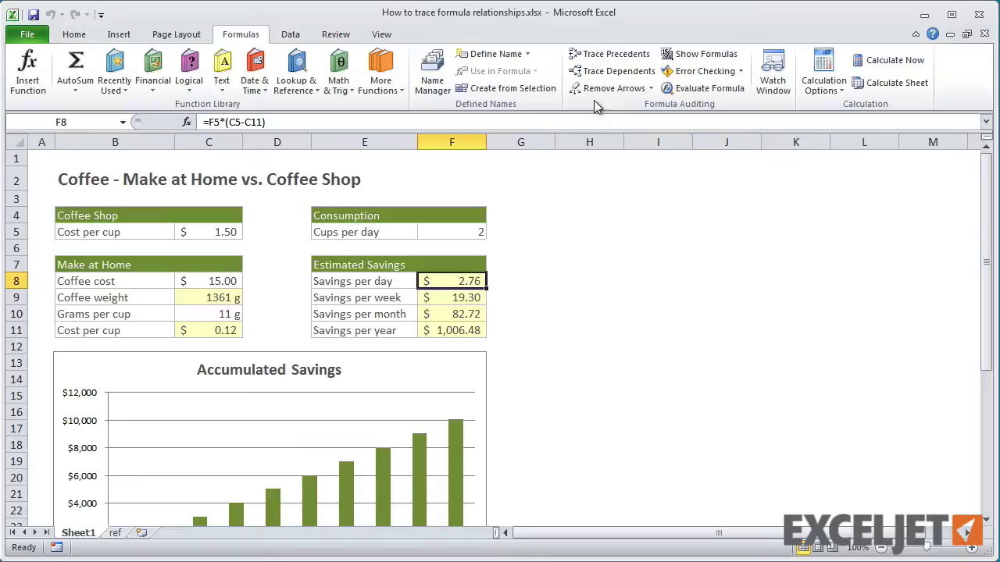
left_click(615, 53)
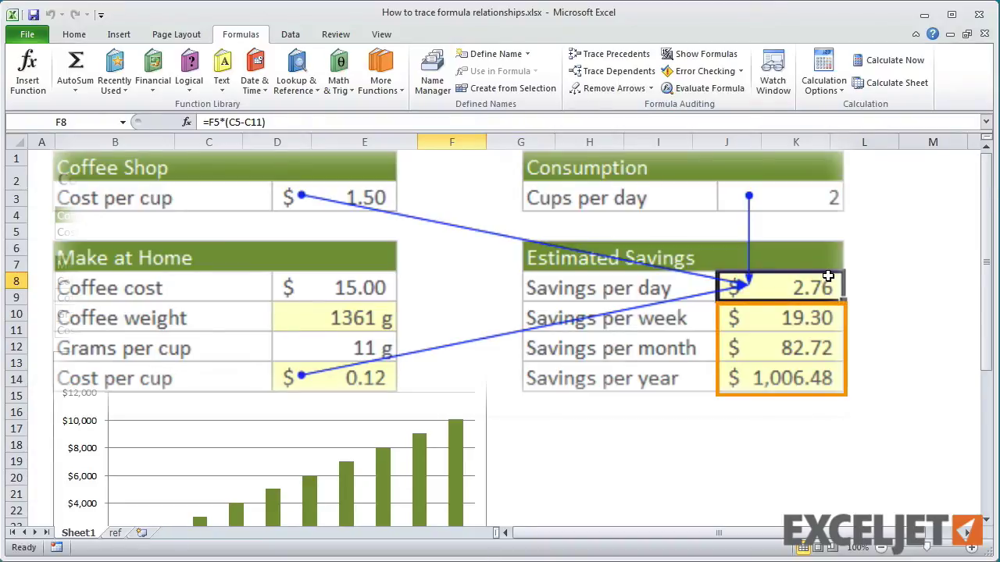
left_click(617, 71)
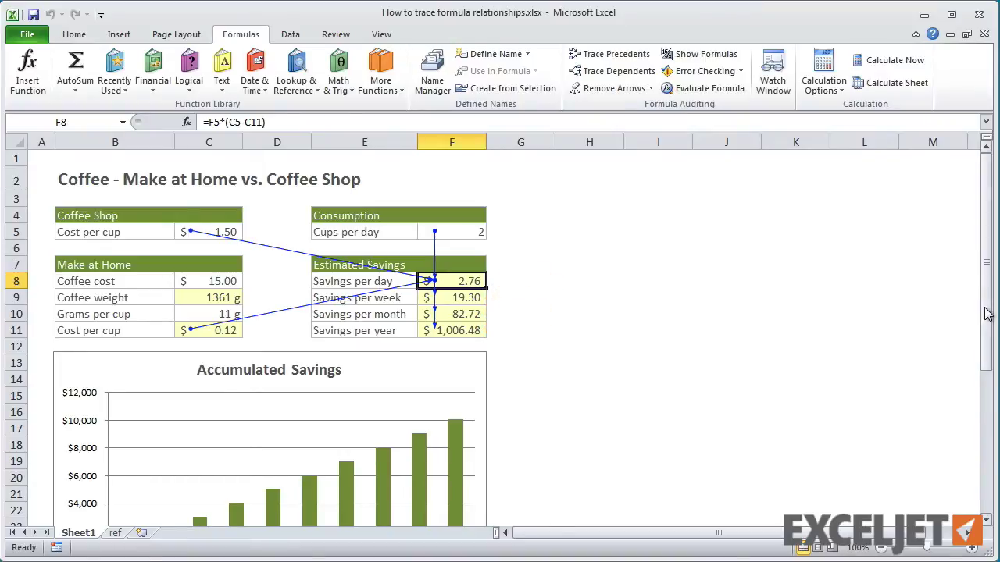
left_click_drag(987, 316, 983, 248)
left_click(608, 88)
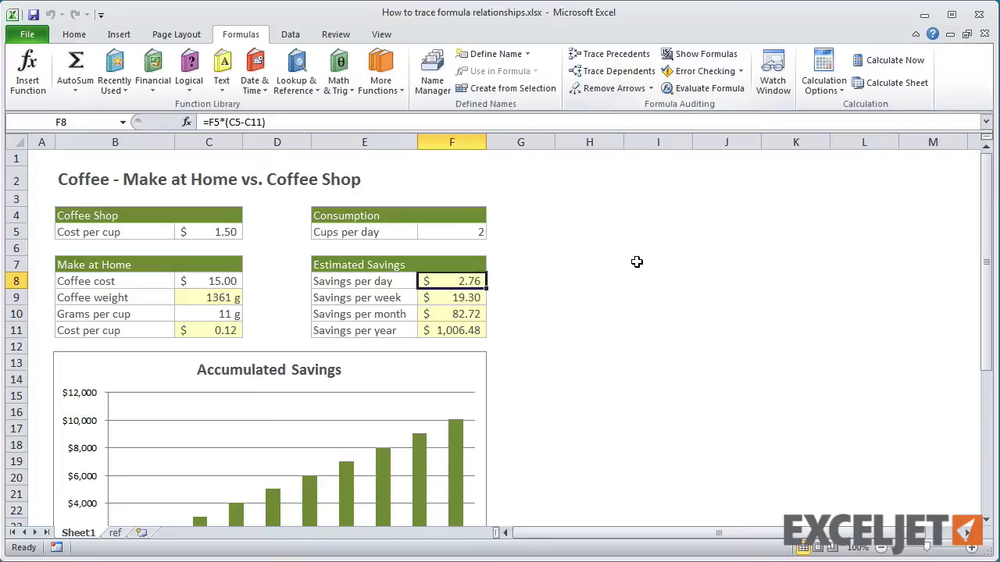
Select the direct precedents of C11, return to C11, and select its direct dependents
left_click(231, 331)
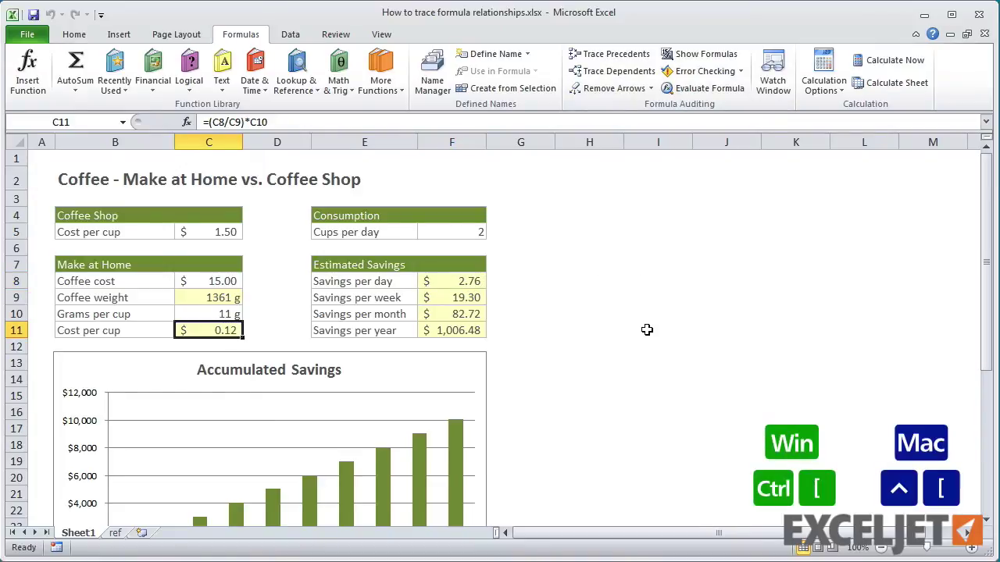
key("ctrl+bracketleft")
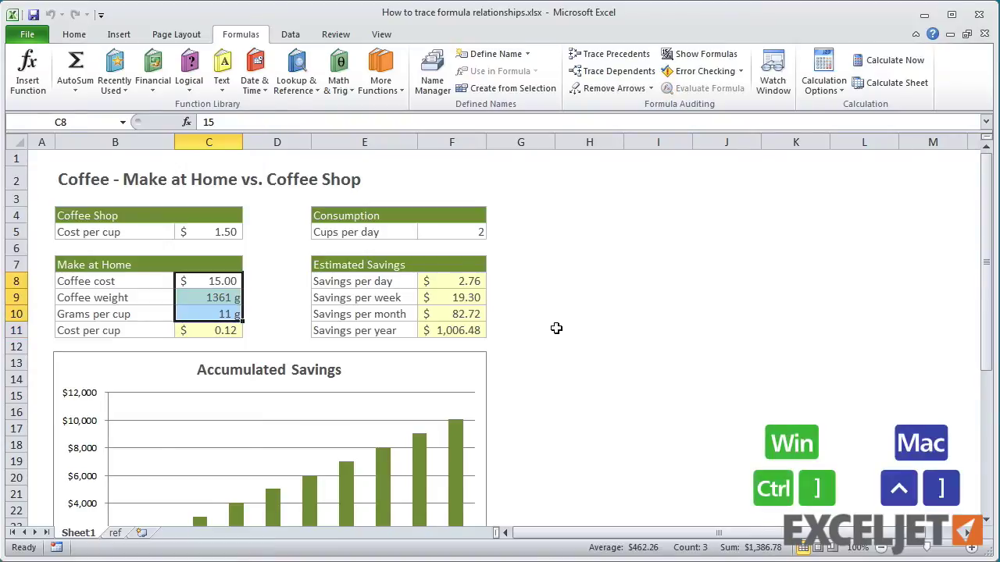
key("ctrl+bracketright")
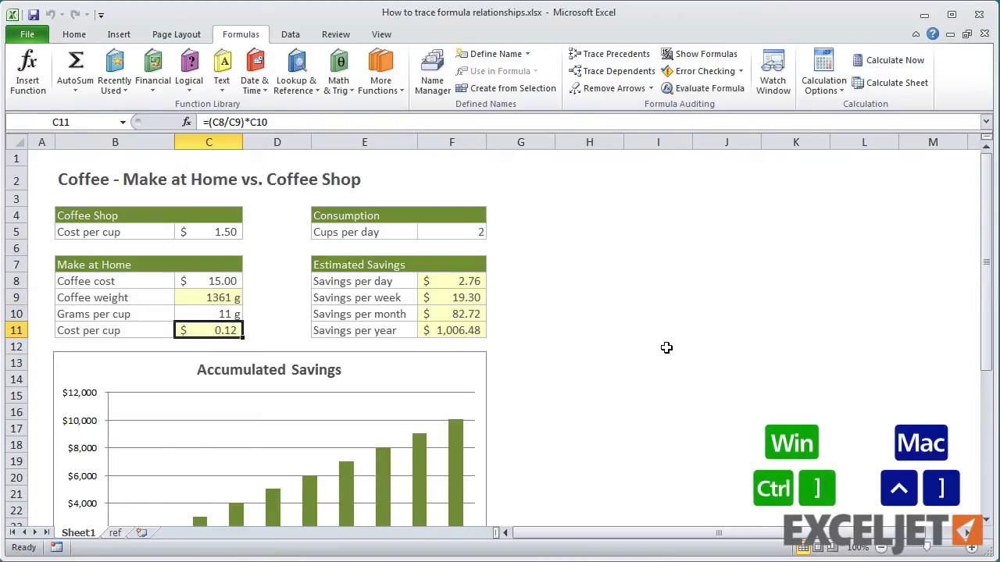
key("ctrl+bracketright")
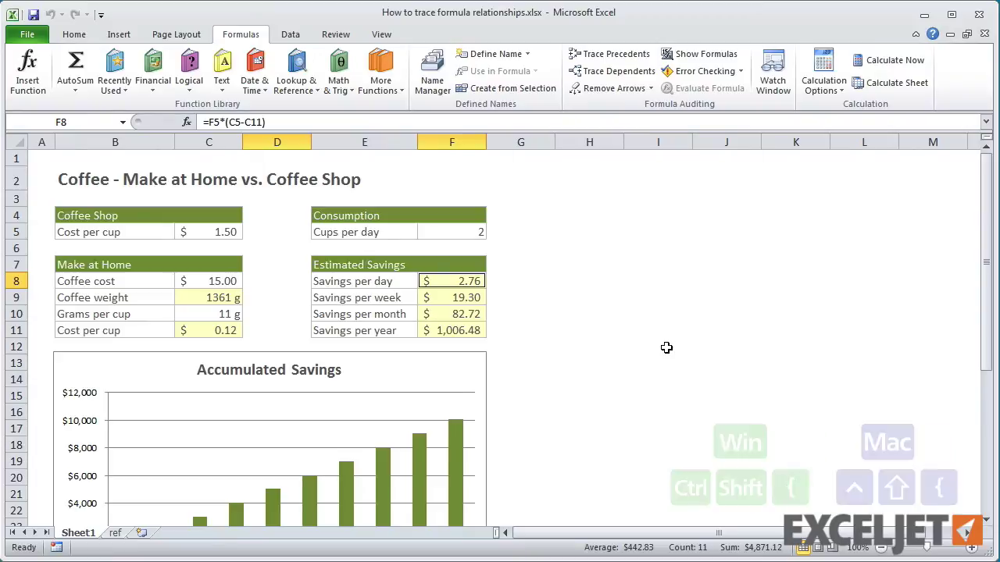
Select all direct and indirect precedents of C11 and check the sheet for selected cells
left_click(226, 330)
key("ctrl+shift+bracketleft")
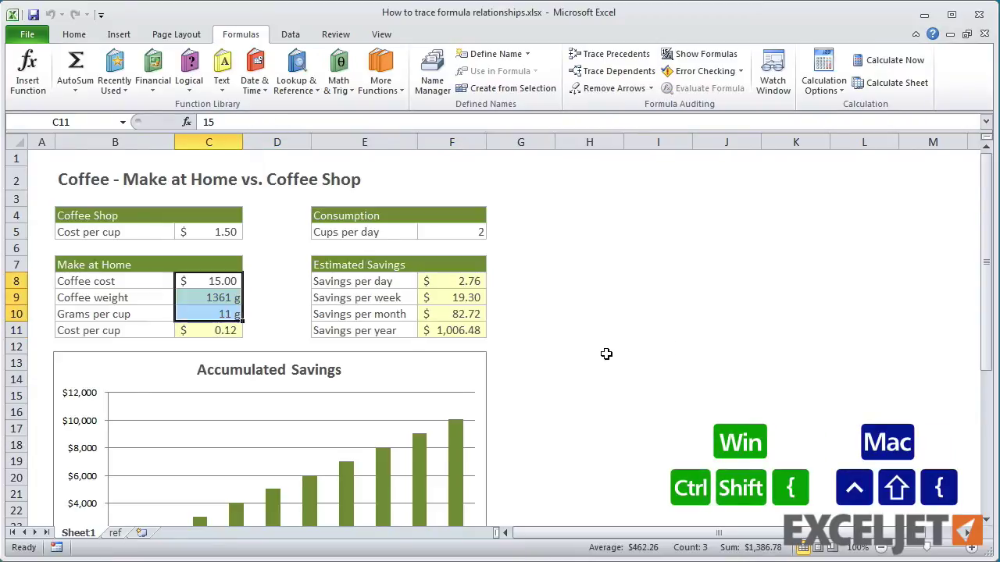
scroll(606, 354, "down", 6)
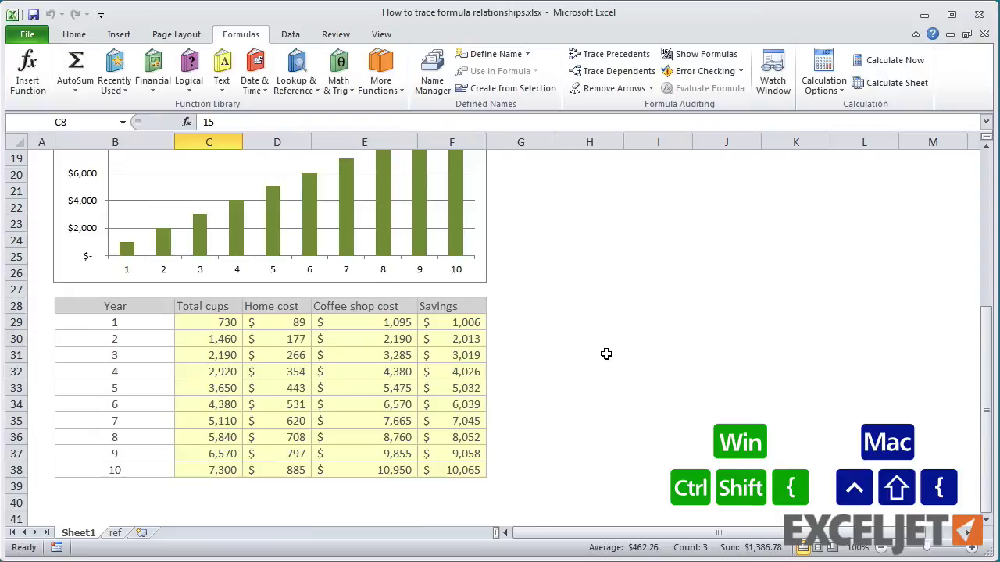
scroll(606, 354, "up", 6)
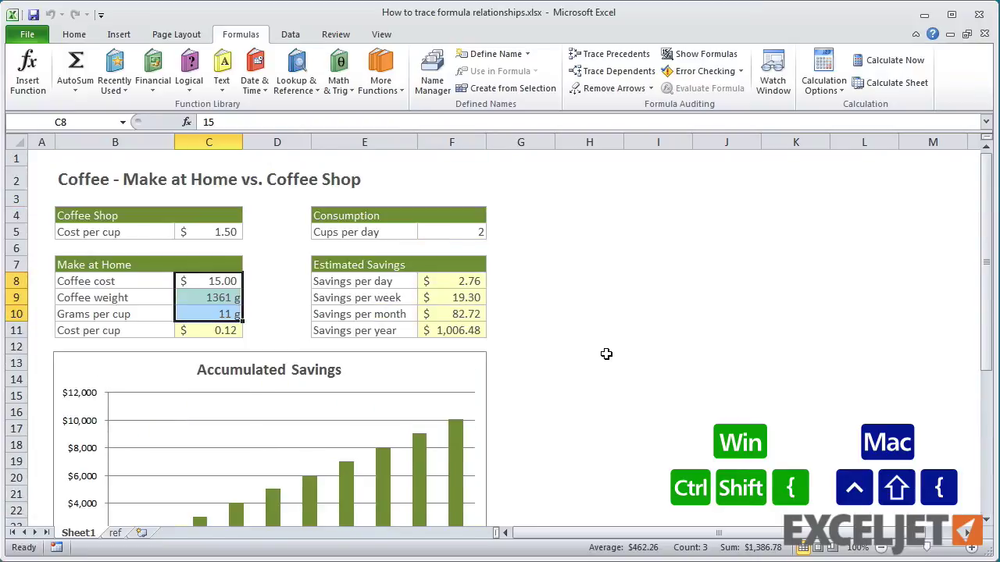
Select all direct and indirect dependents of C11, review them down to the yearly table, and reselect C11
left_click(225, 331)
key("ctrl+shift+bracketright")
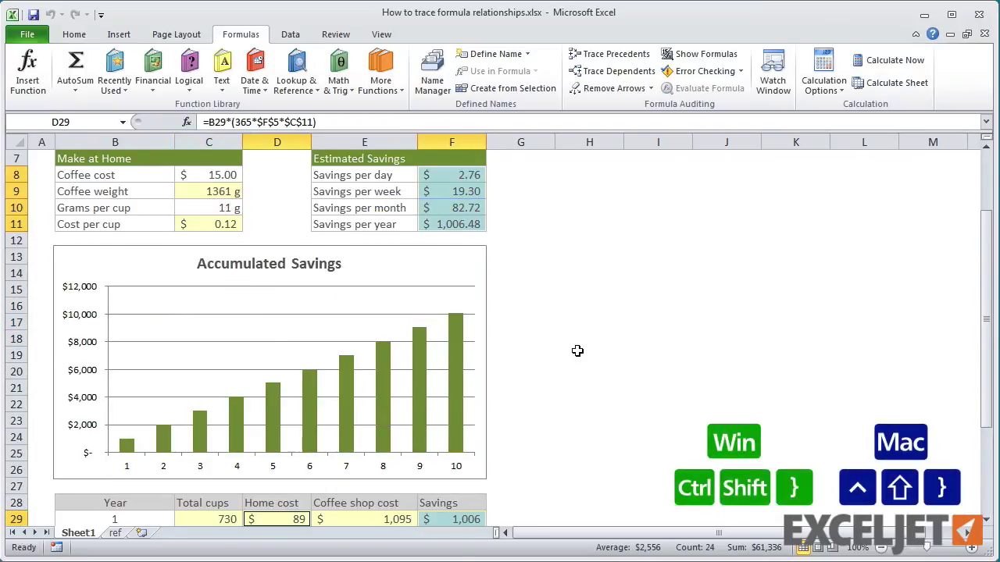
scroll(577, 351, "down", 2)
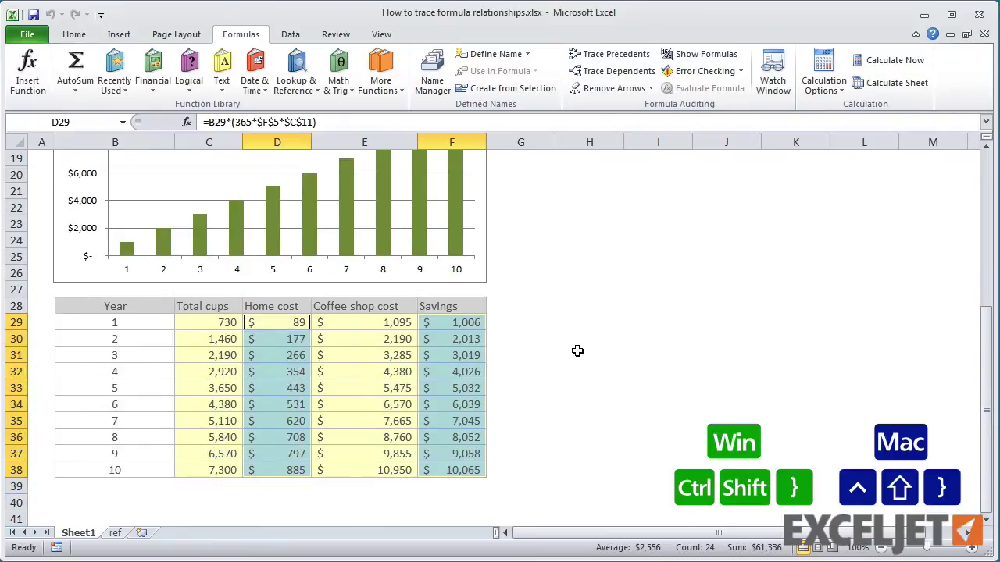
scroll(577, 351, "up", 4)
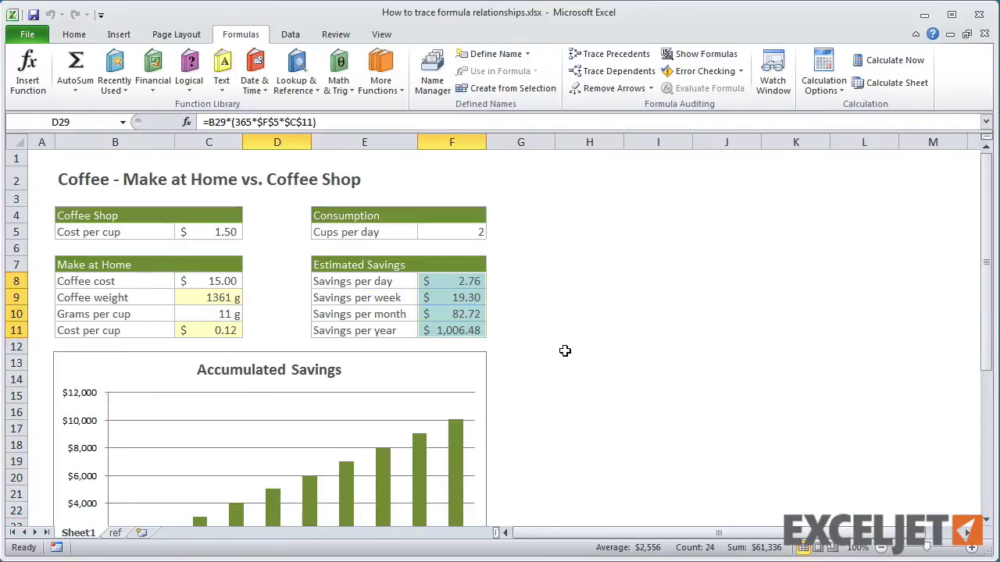
left_click(225, 332)
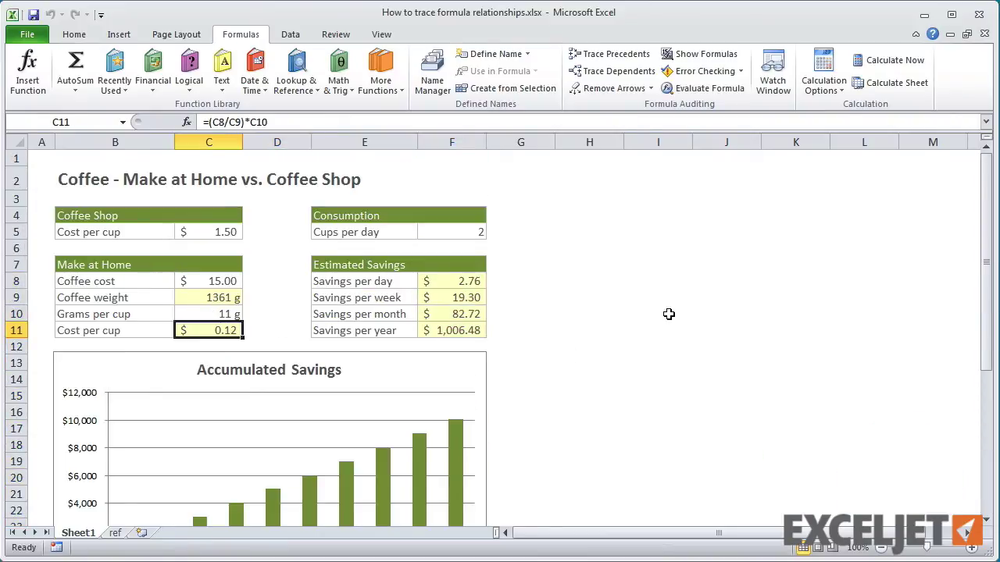